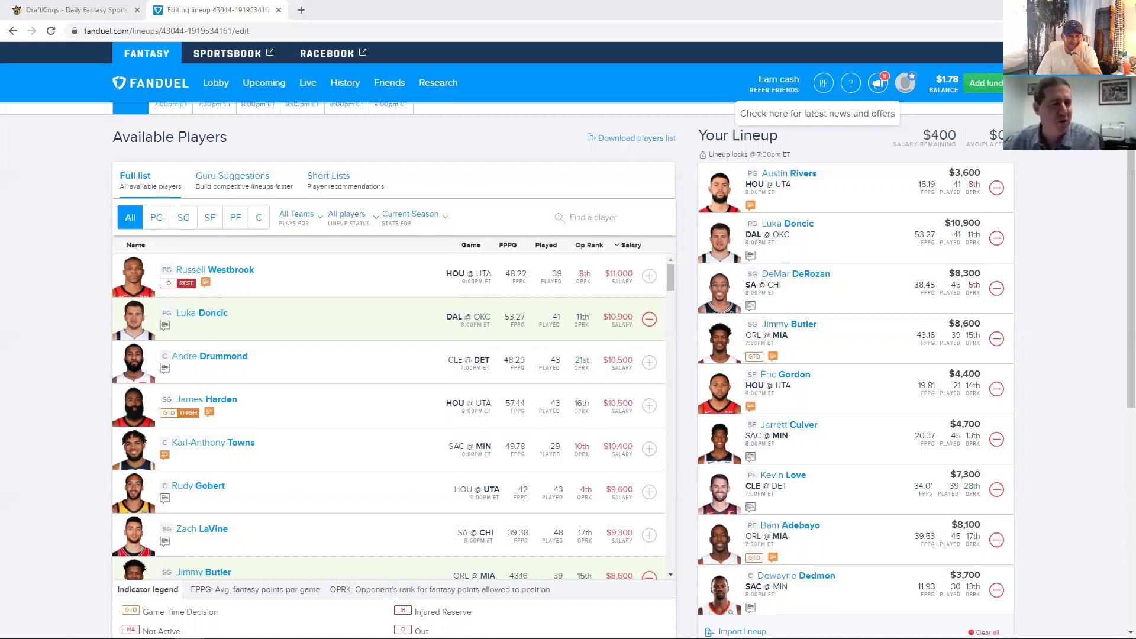
Replace point guard Austin Rivers in the lineup with Darius Garland
click(157, 229)
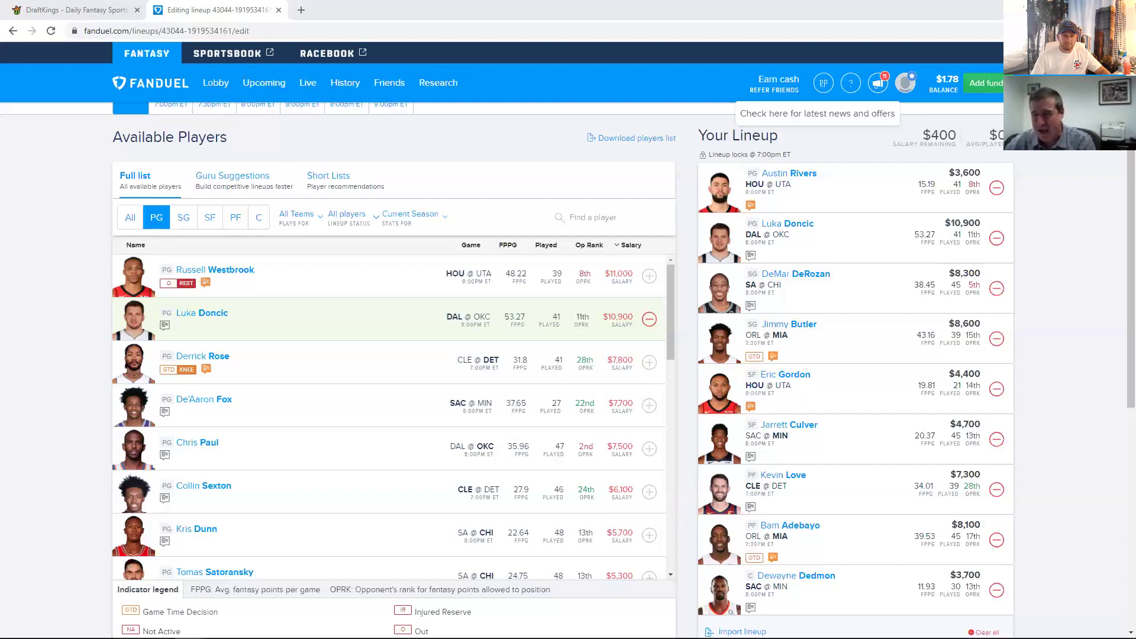
click(998, 189)
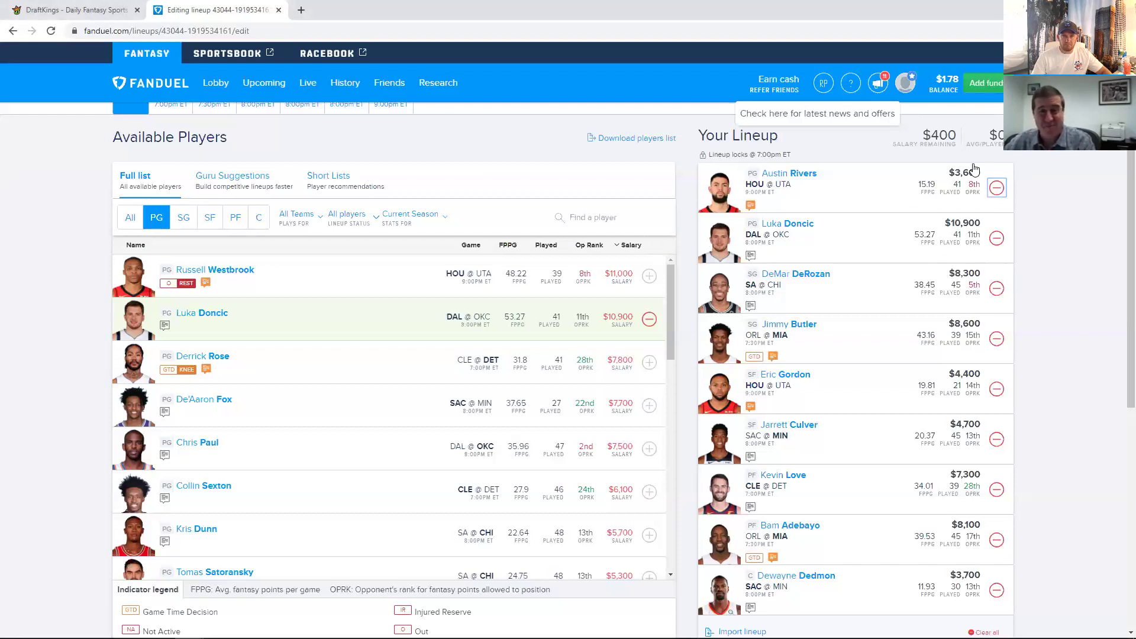
click(604, 219)
text(grlan)
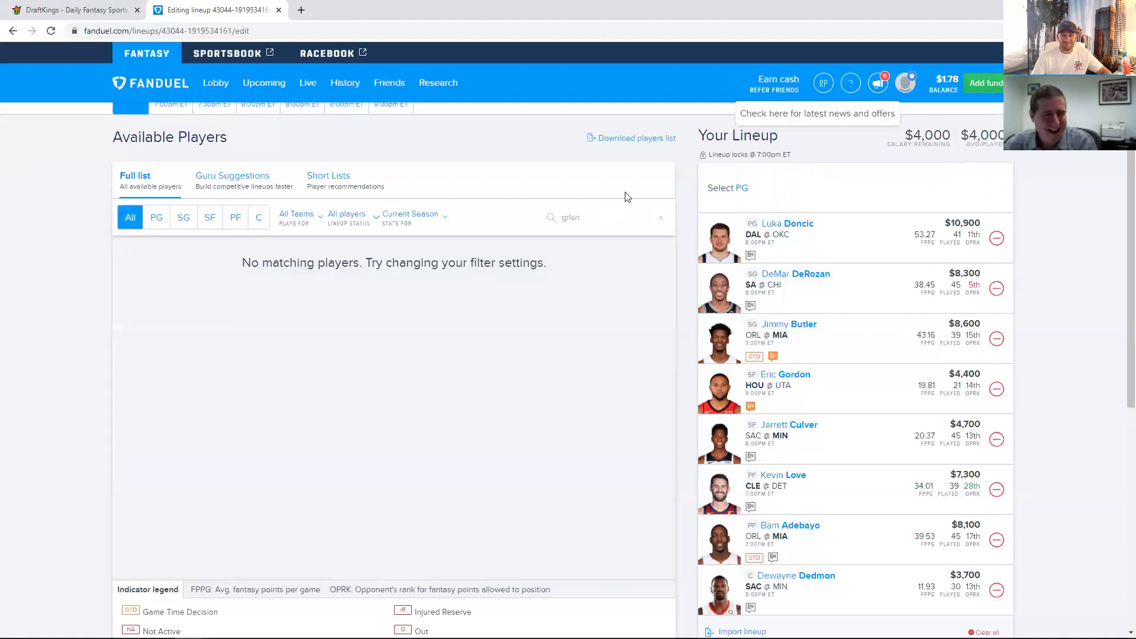
drag(578, 218, 519, 229)
text(g)
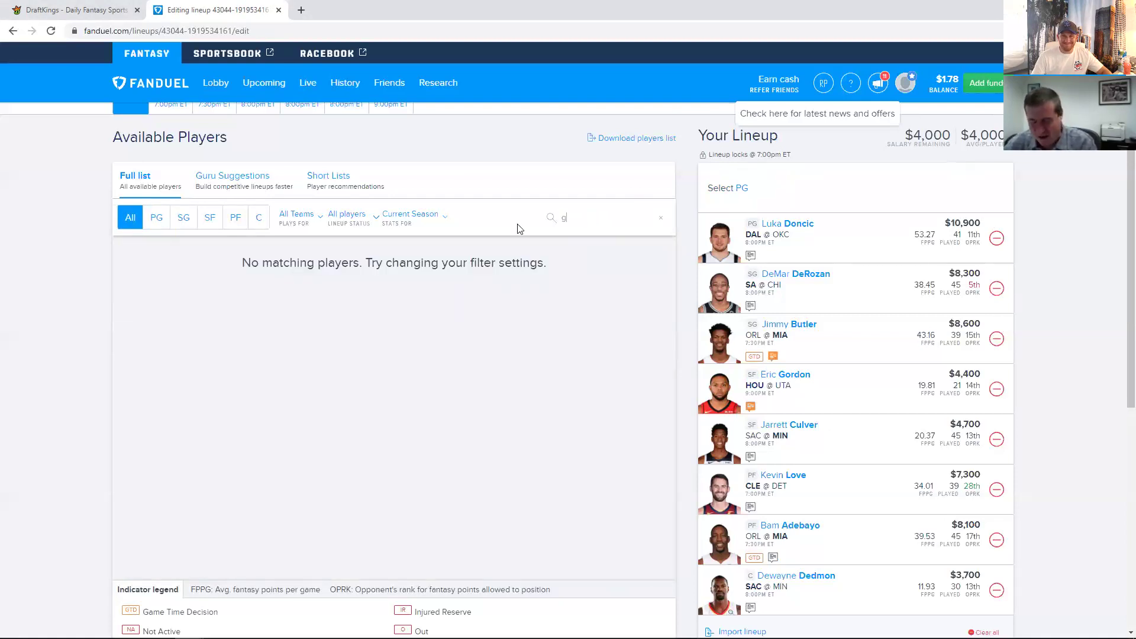
text(erlan)
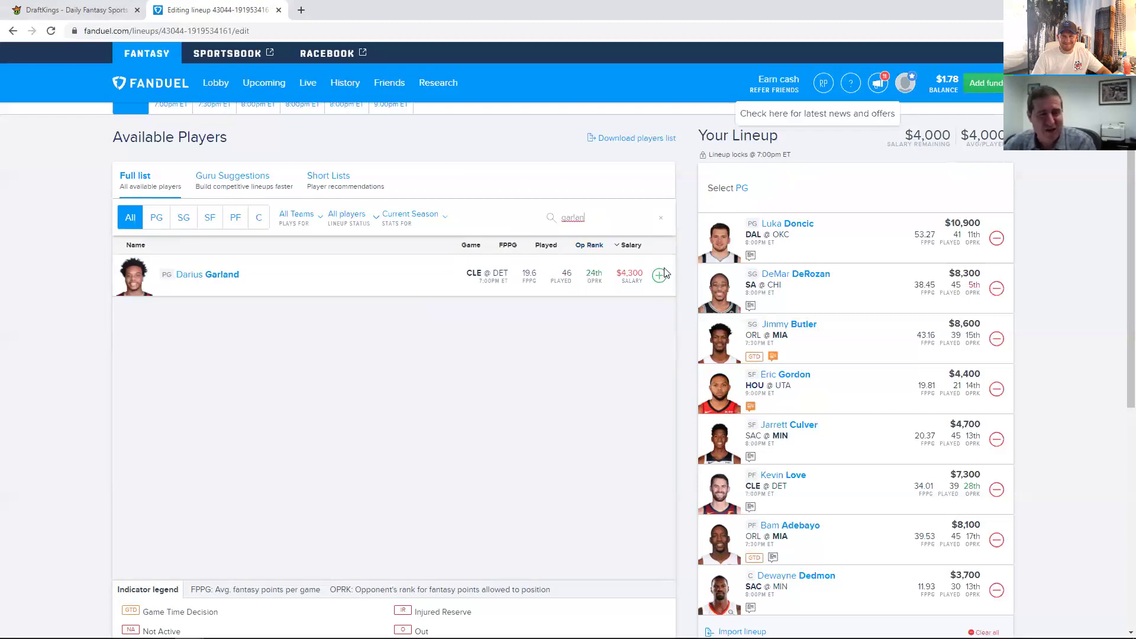
click(658, 276)
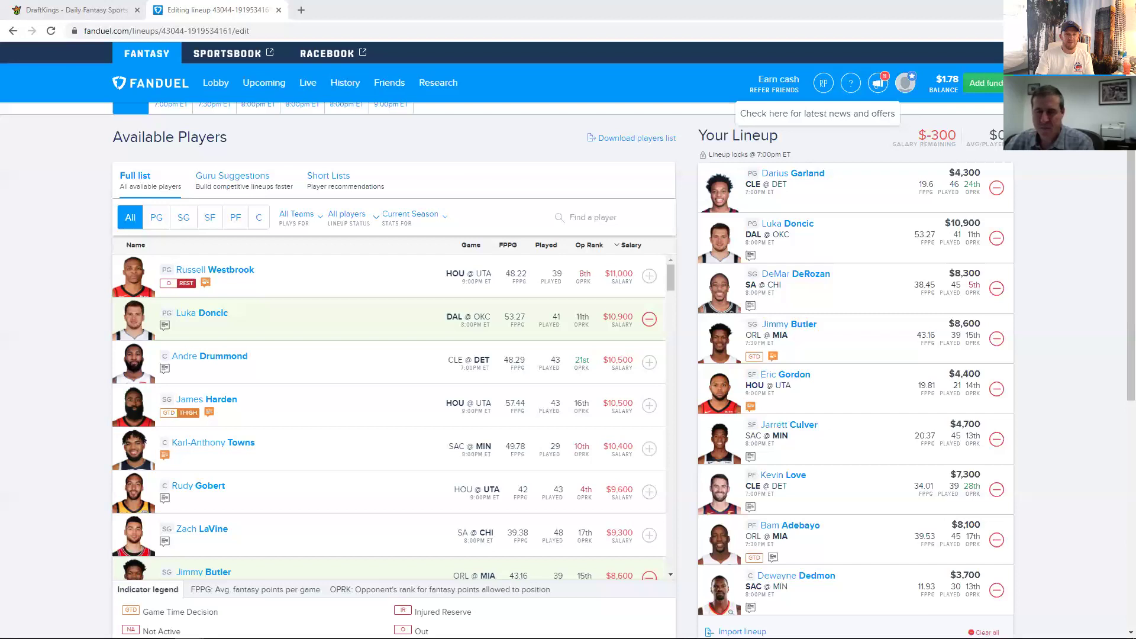
Replace shooting guard Jimmy Butler with James Harden and review Harden's player summary
click(996, 342)
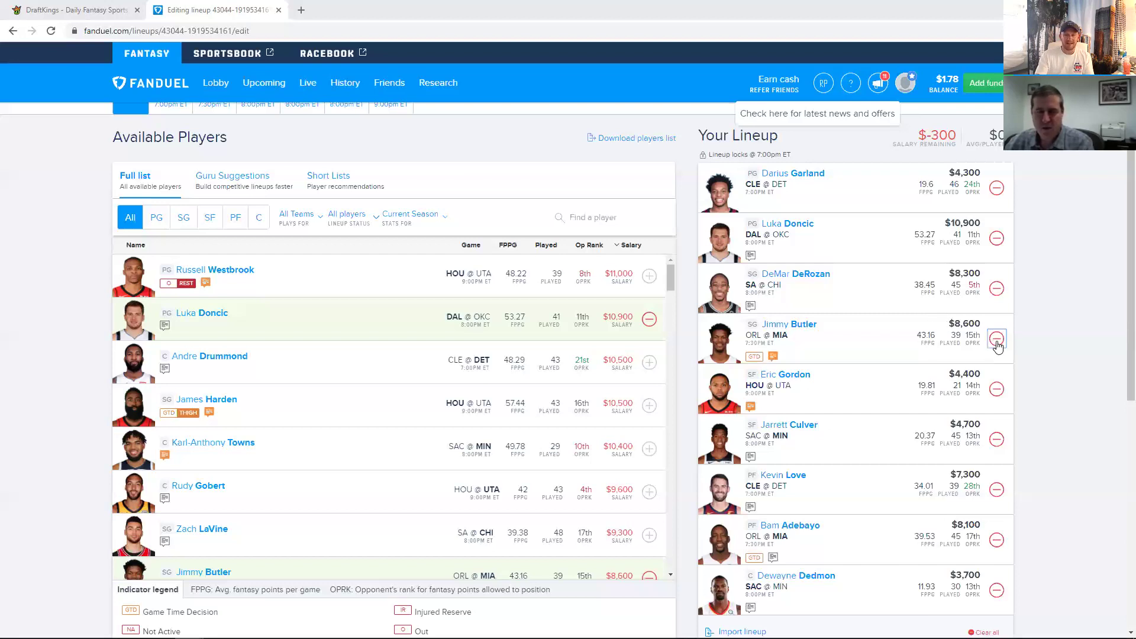
click(578, 218)
text(ha)
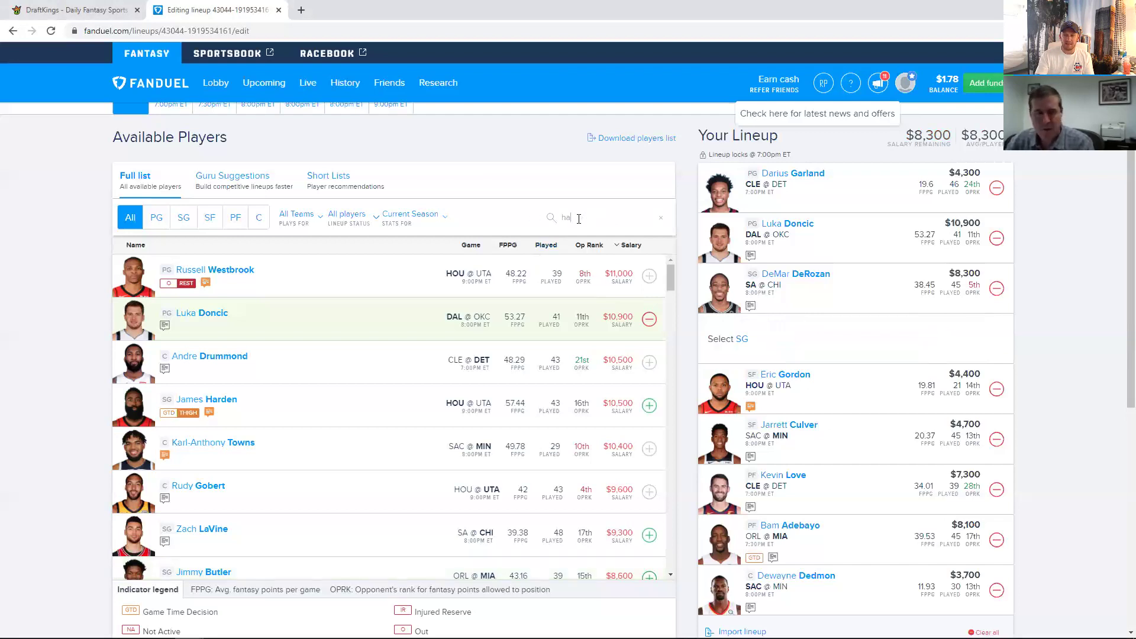
text(rden)
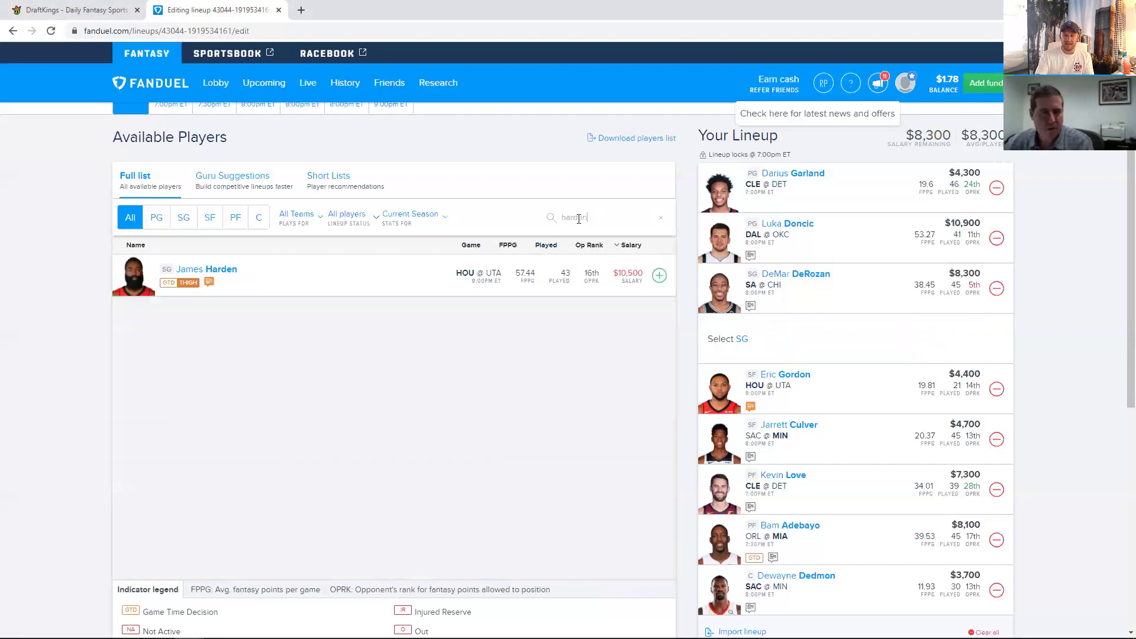
click(659, 277)
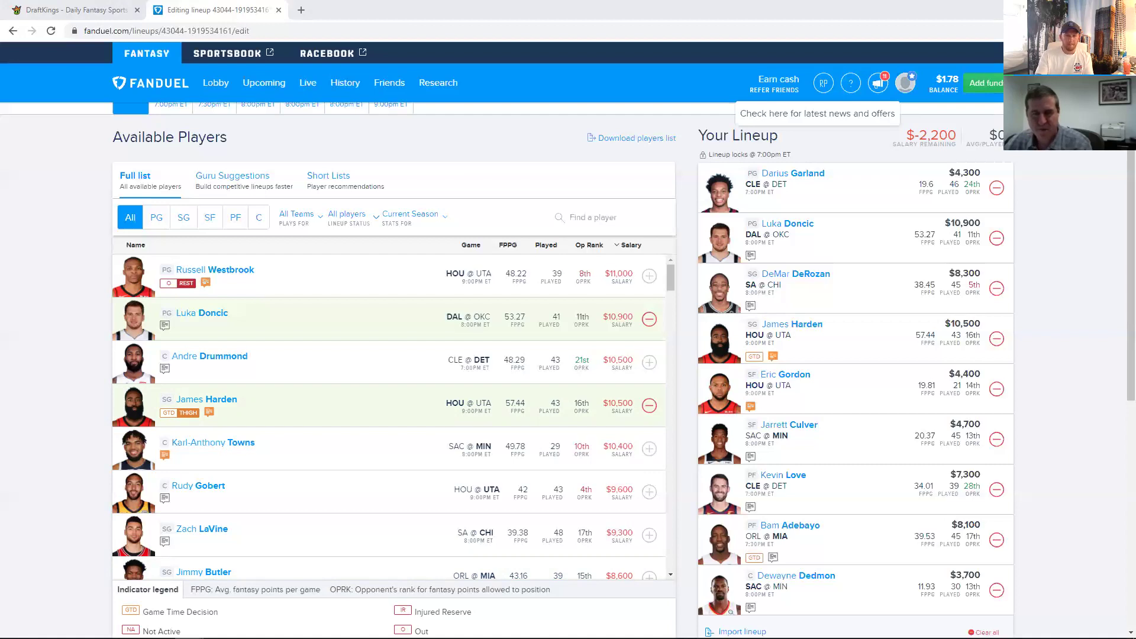
click(829, 337)
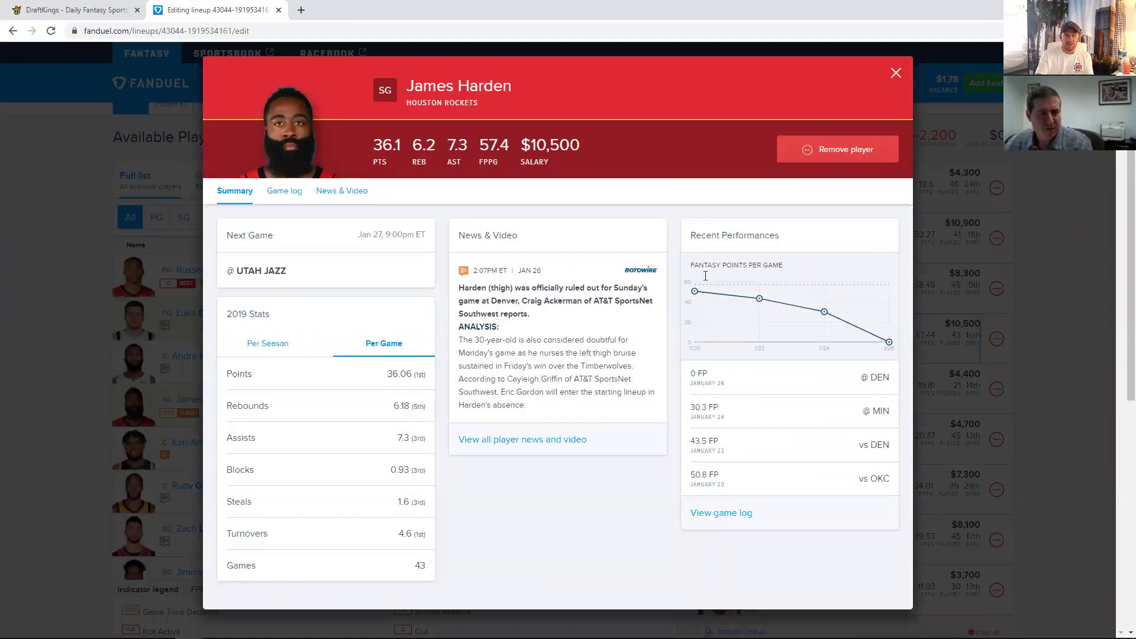
click(896, 75)
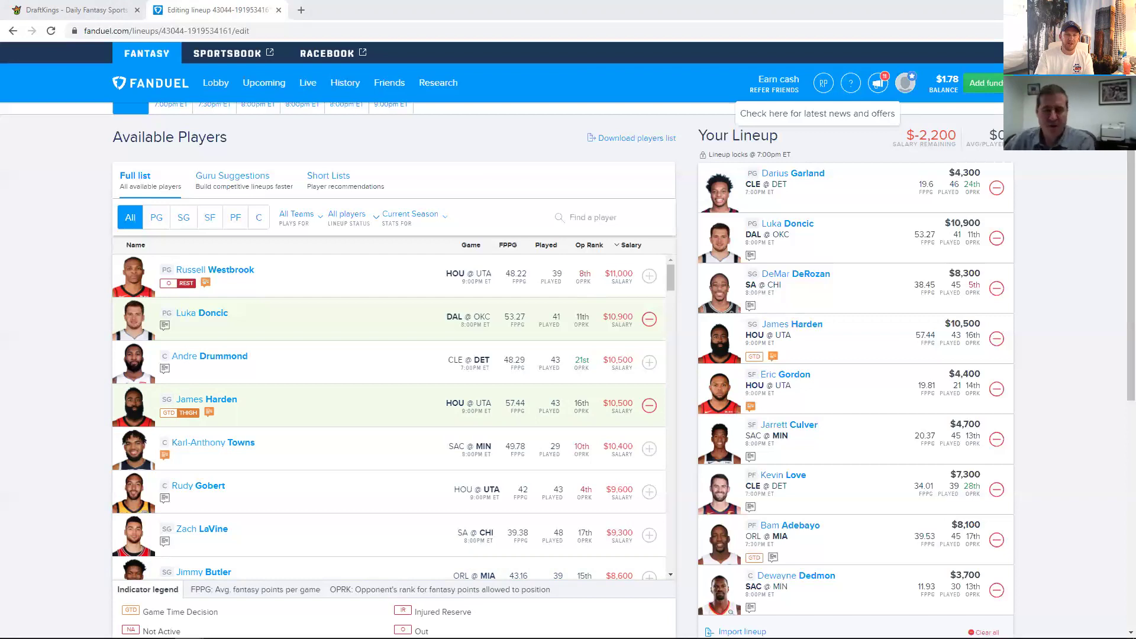
Remove power forwards Kevin Love and Bam Adebayo from the lineup
click(996, 489)
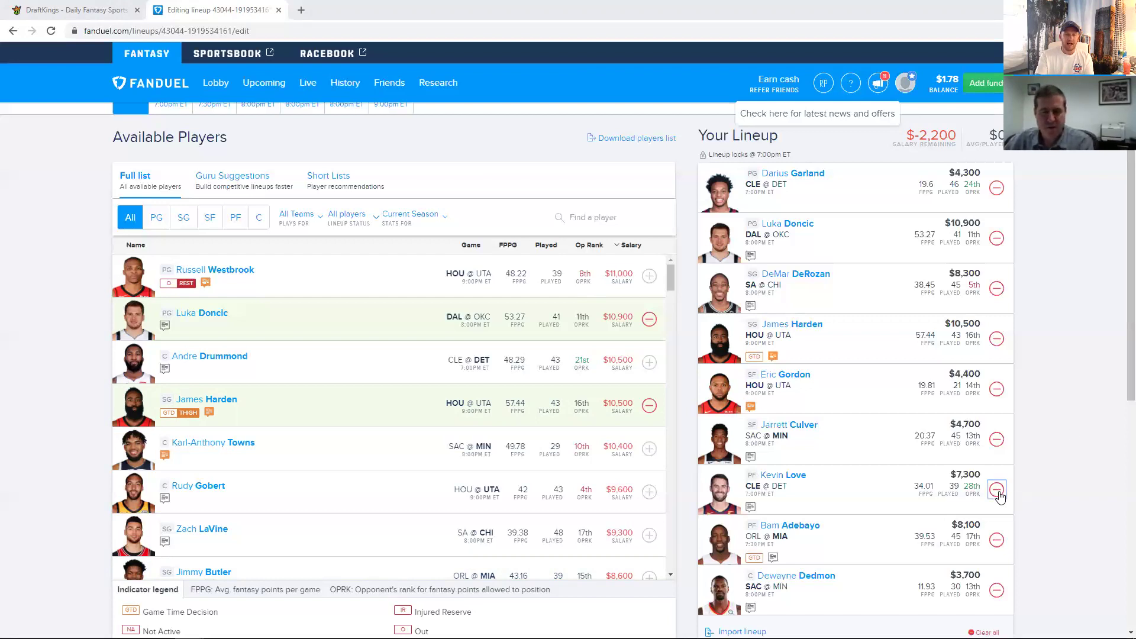
click(997, 538)
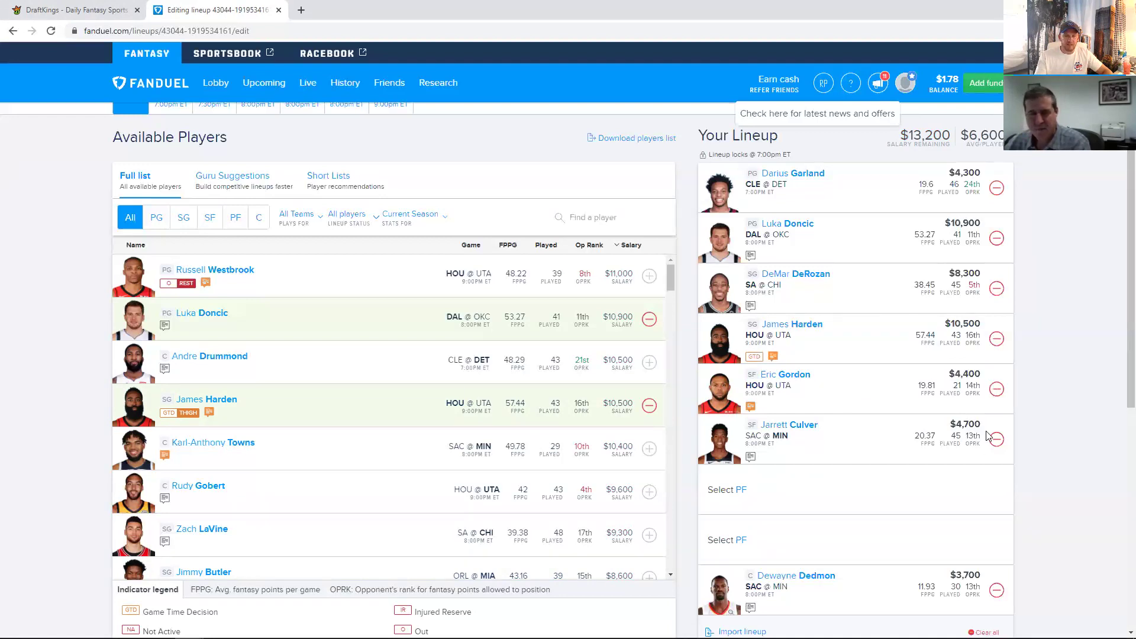
Replace small forward Eric Gordon in the lineup with Rudy Gay
click(996, 390)
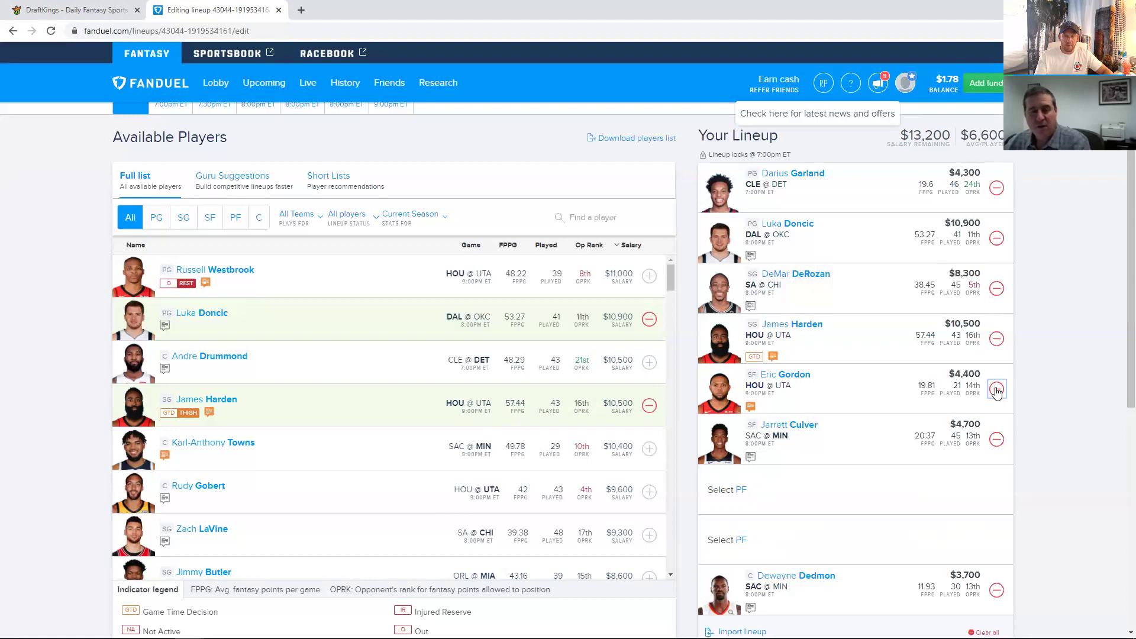
click(996, 390)
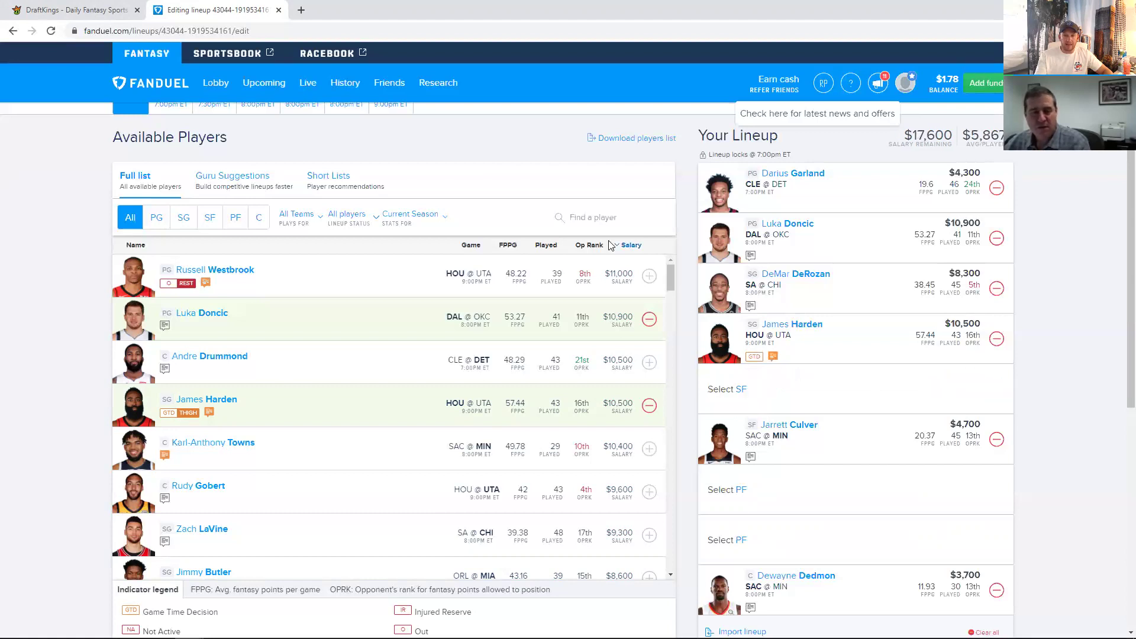
click(580, 217)
text(gay)
click(656, 278)
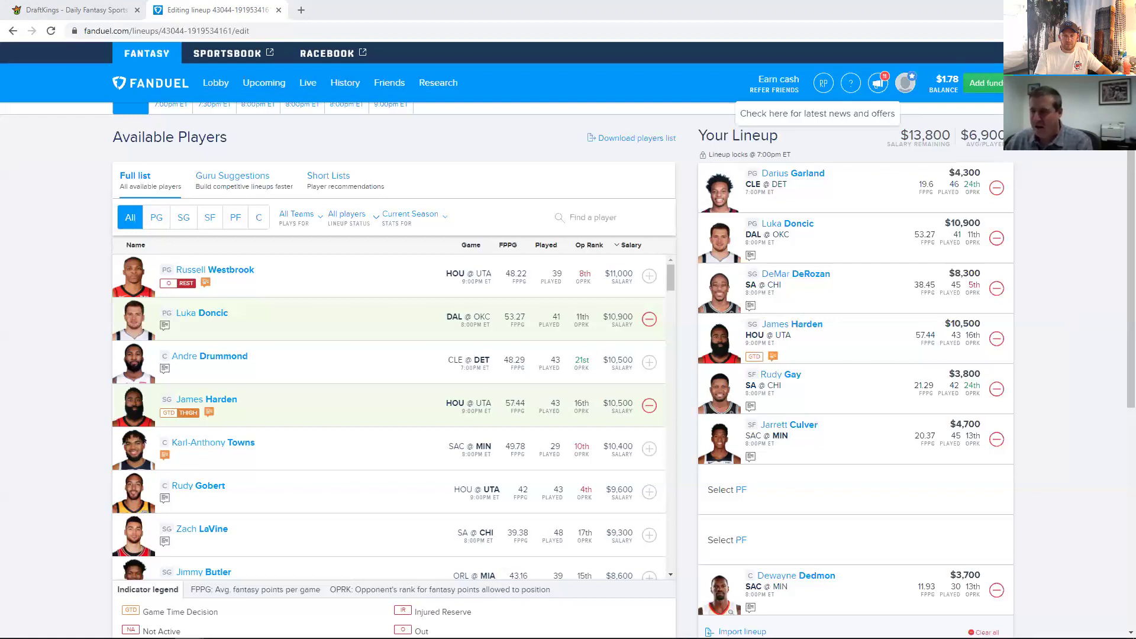
Fill the two open power forward slots with Bam Adebayo and Kevin Love
click(235, 228)
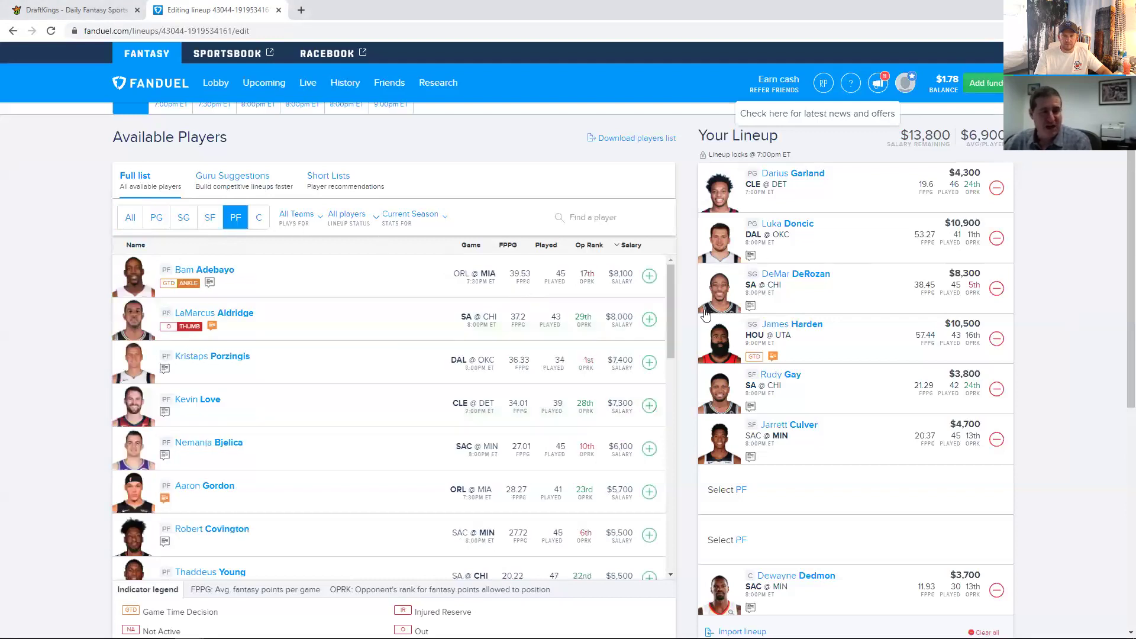
click(649, 277)
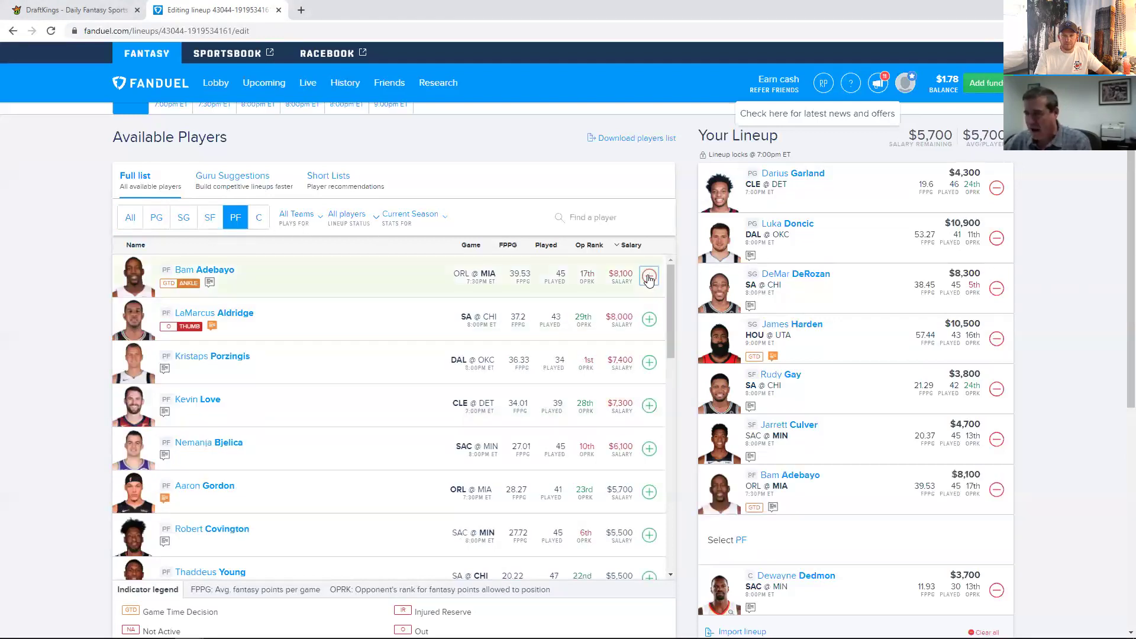
click(590, 216)
text(love)
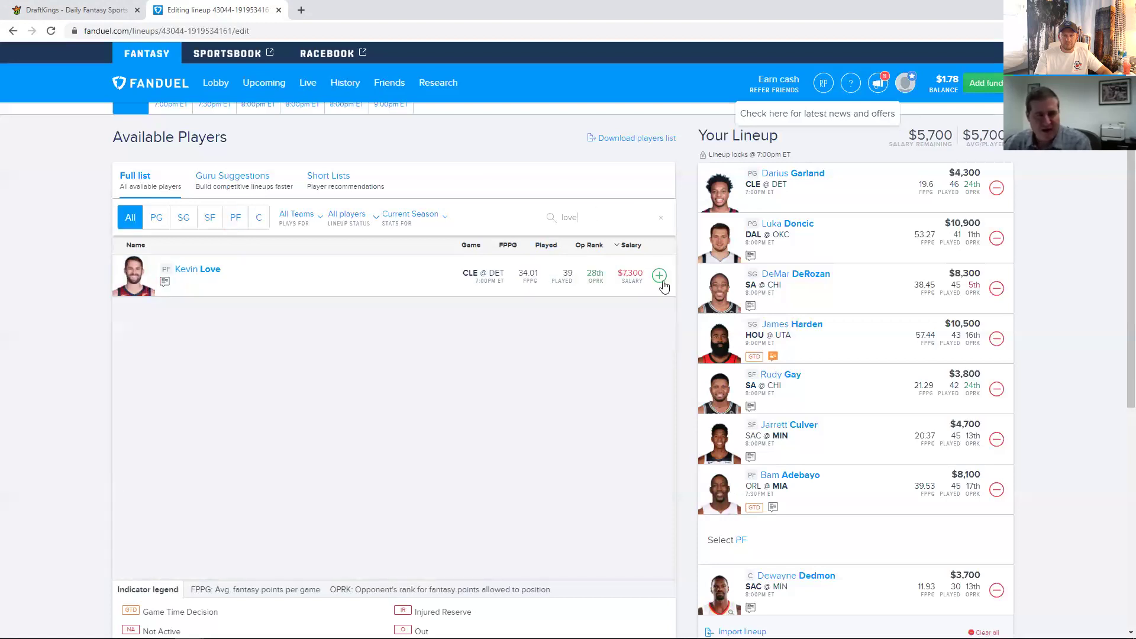
click(659, 275)
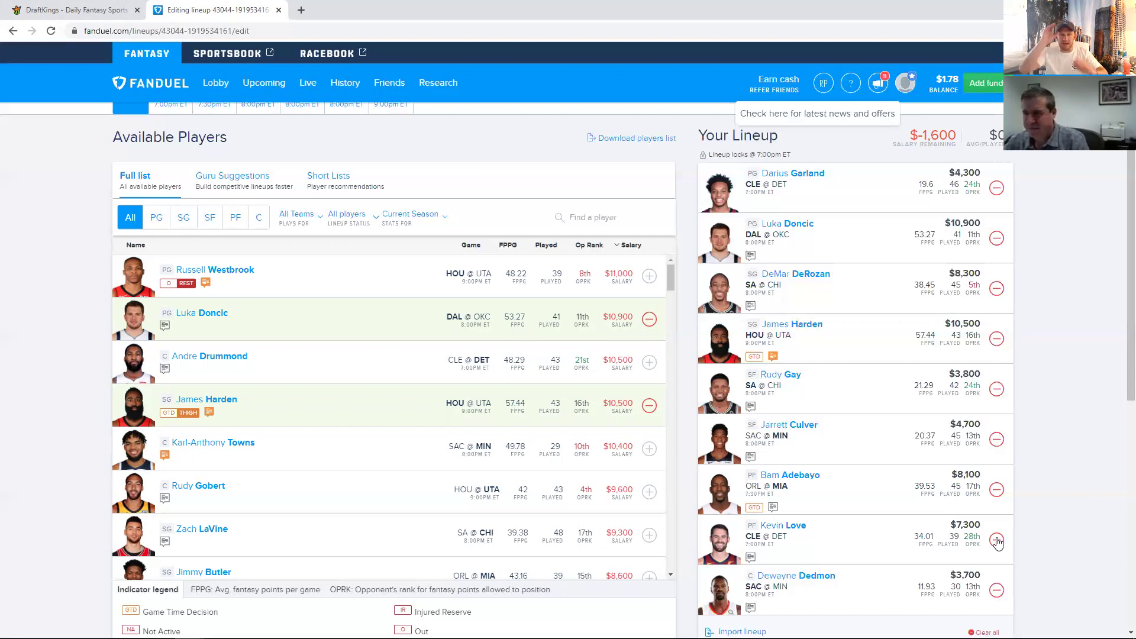
Replace power forward Bam Adebayo in the lineup with Thaddeus Young
click(997, 490)
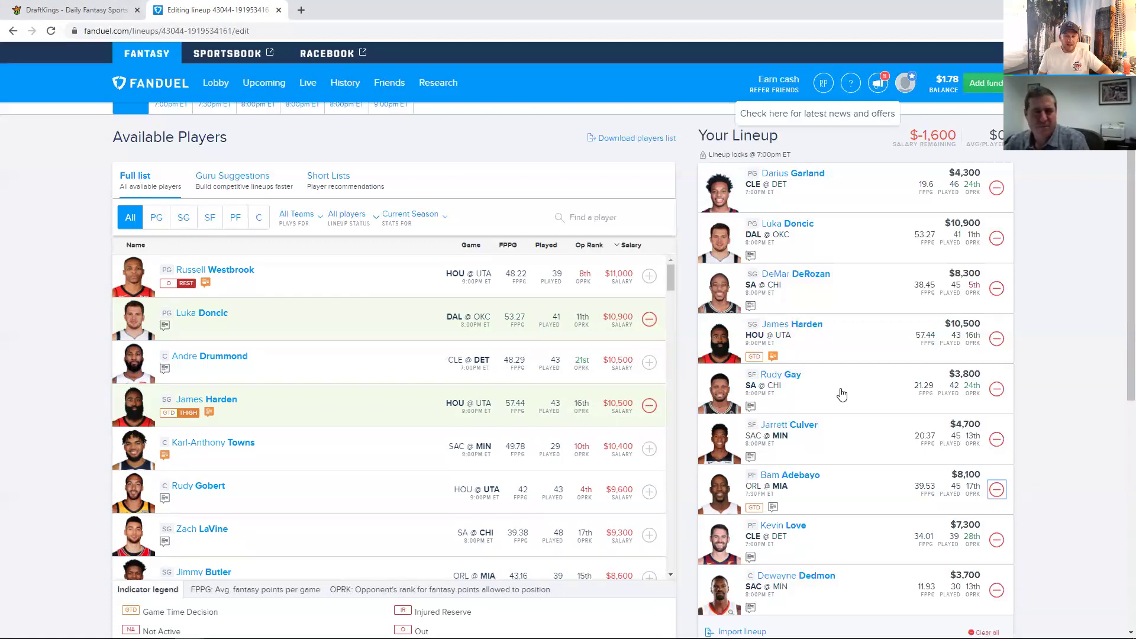
click(618, 212)
text(thad)
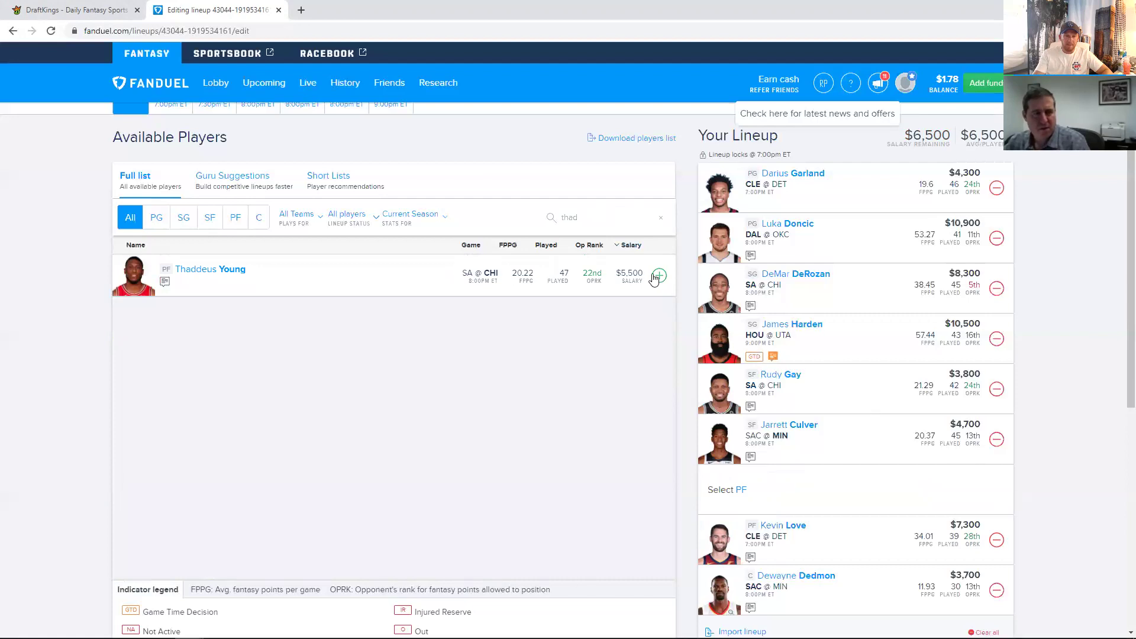
click(657, 276)
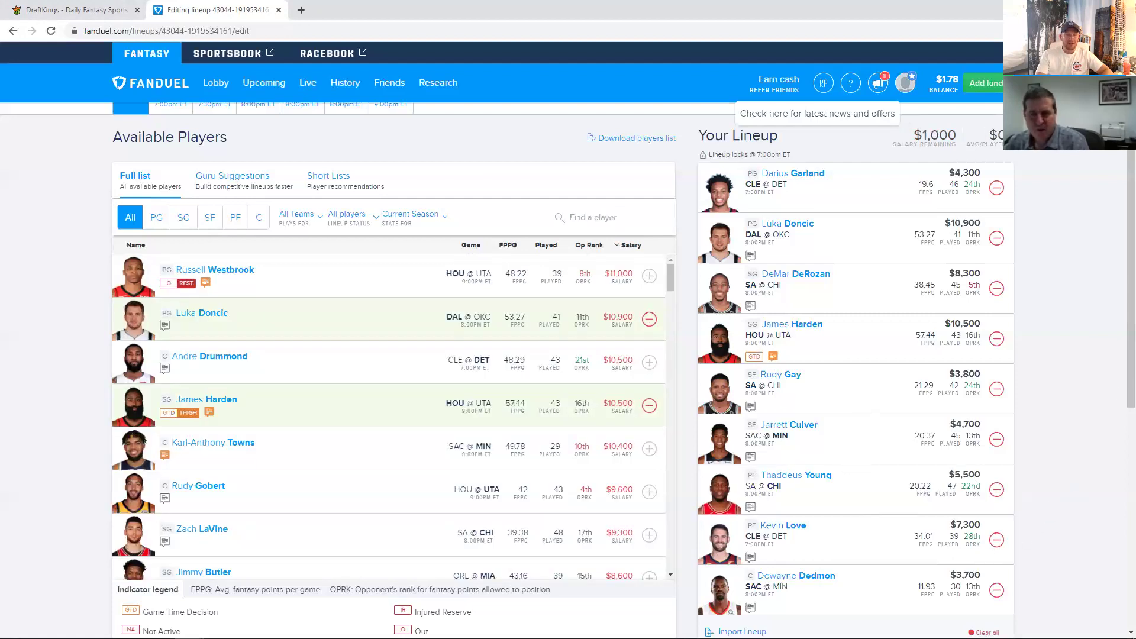
Replace power forward Thaddeus Young in the lineup with Nemanja Bjelica
scroll(1118, 263, down, 1)
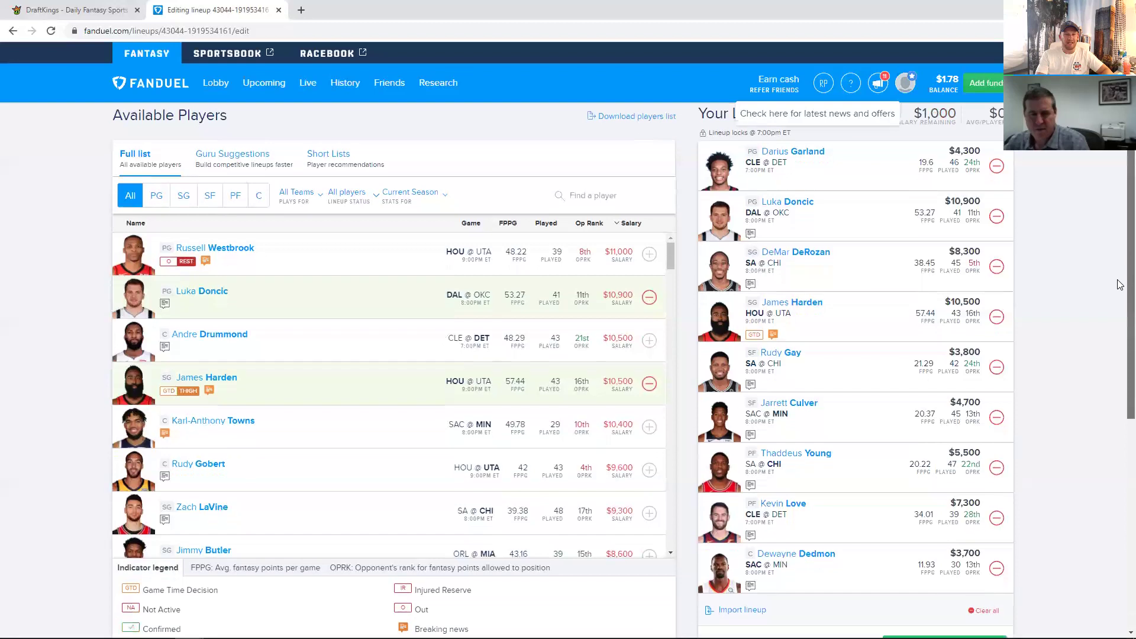
click(996, 461)
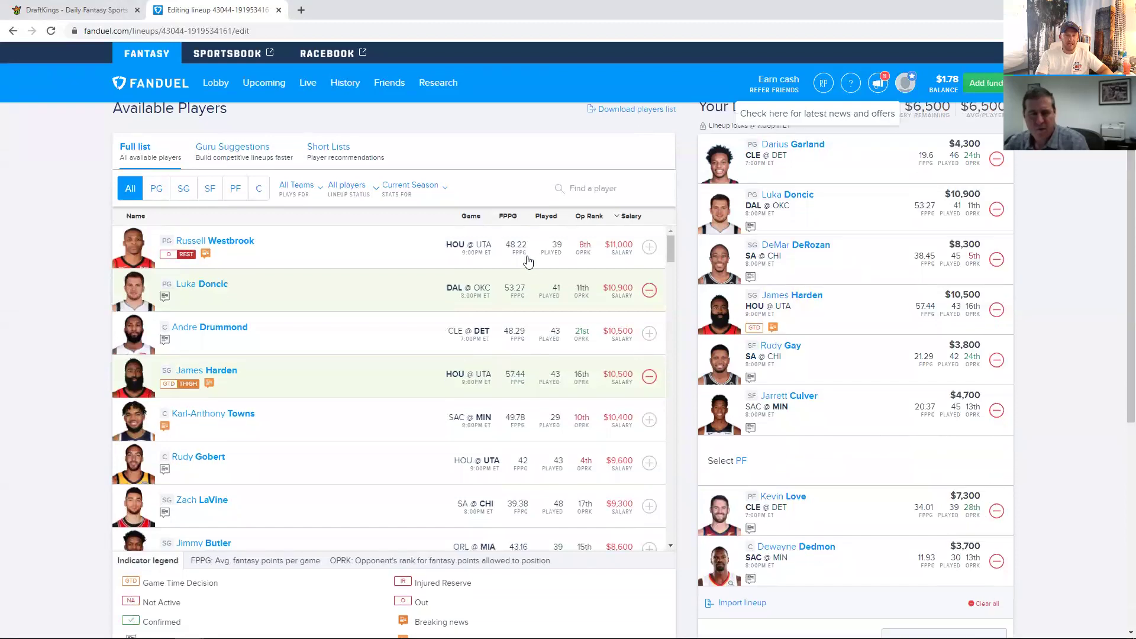
click(593, 188)
text(bje)
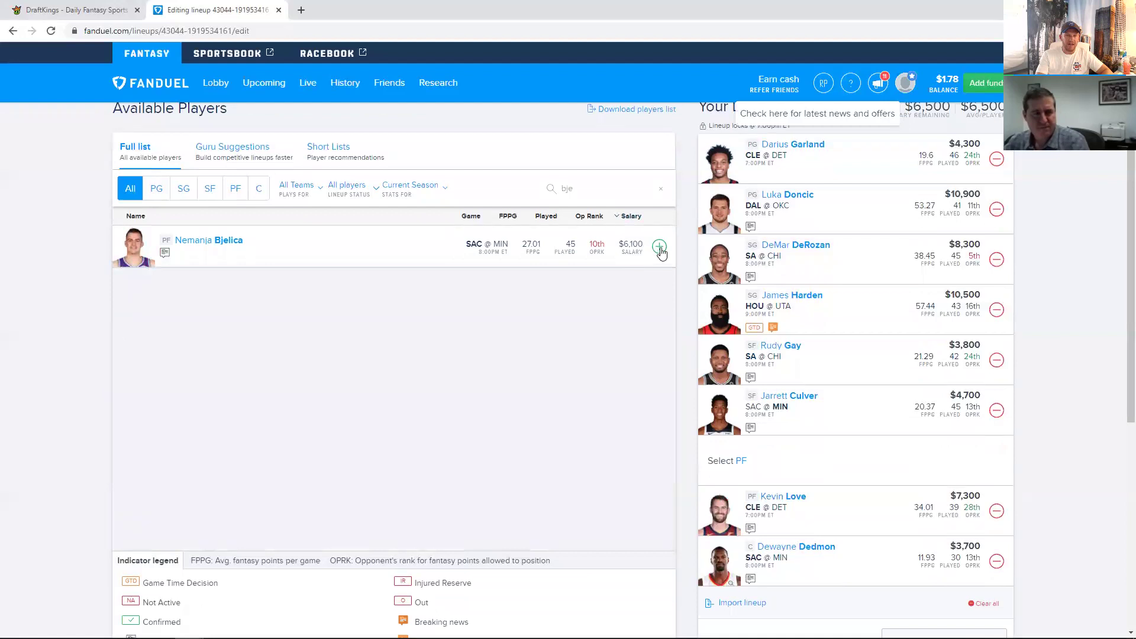
click(659, 246)
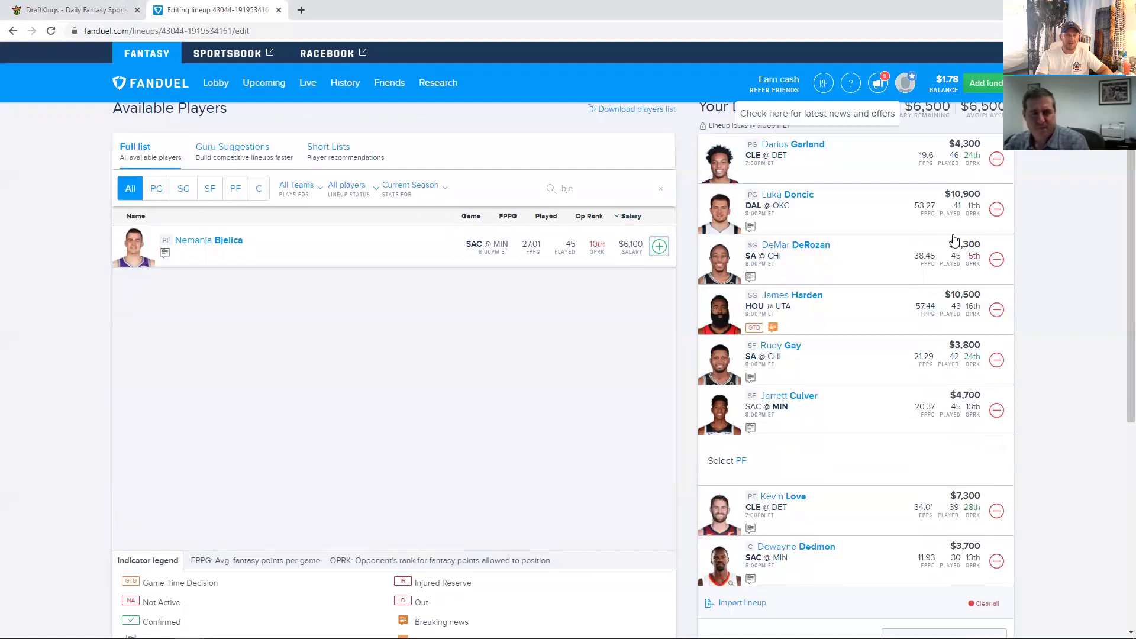
drag(1128, 189, 1119, 185)
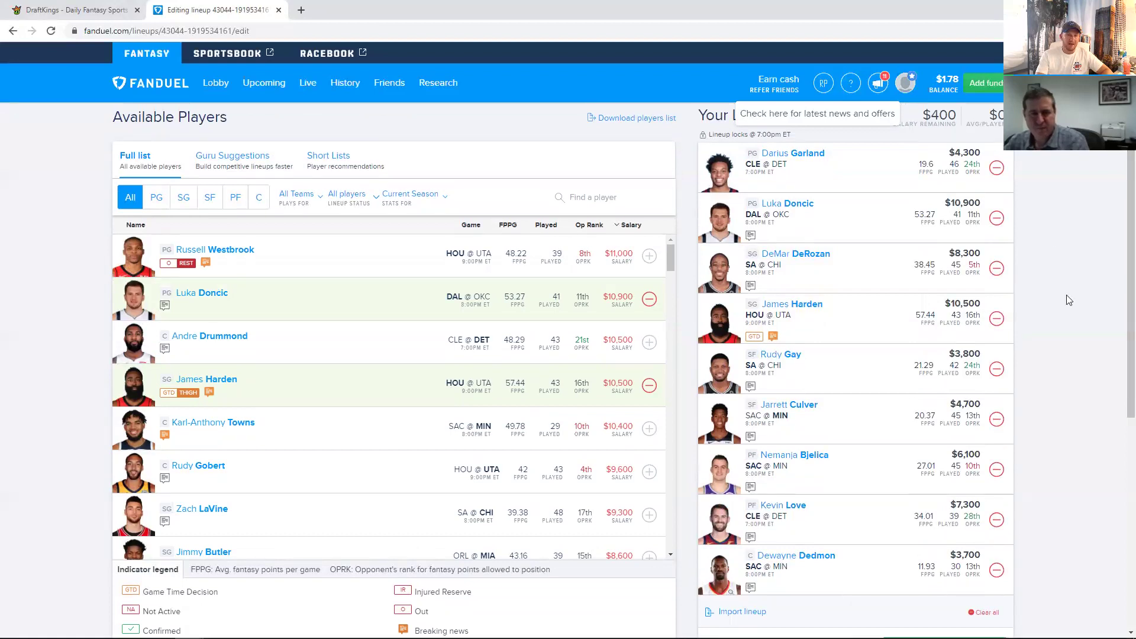
Browse the available power forwards down to the cheaper salaries and examine Isaiah Hartenstein's game log
drag(1128, 242, 1120, 266)
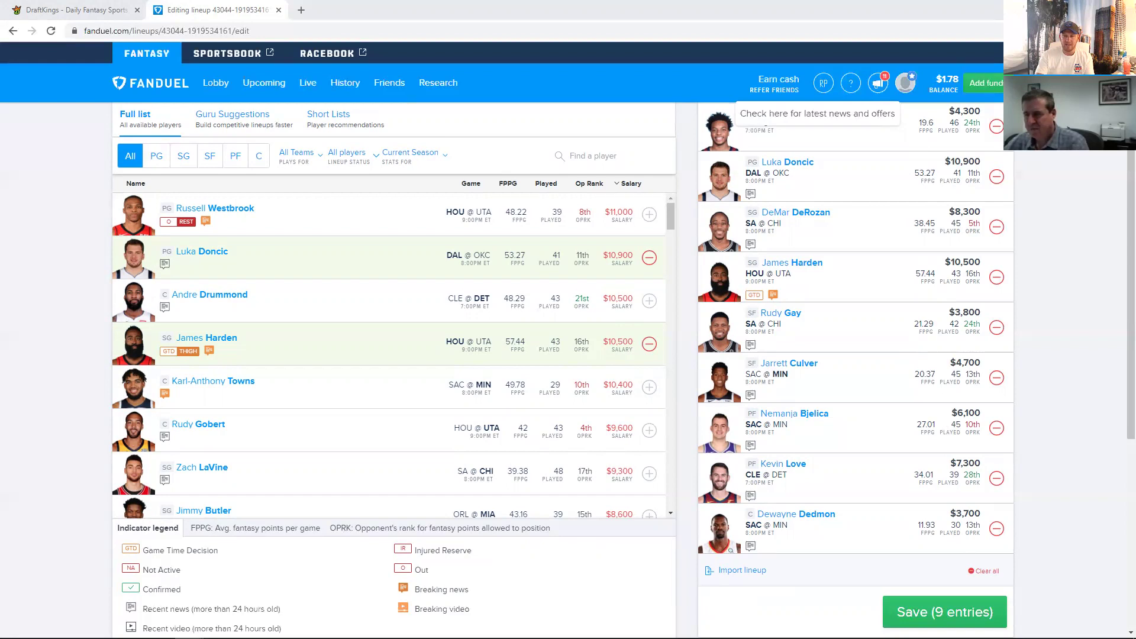
click(237, 157)
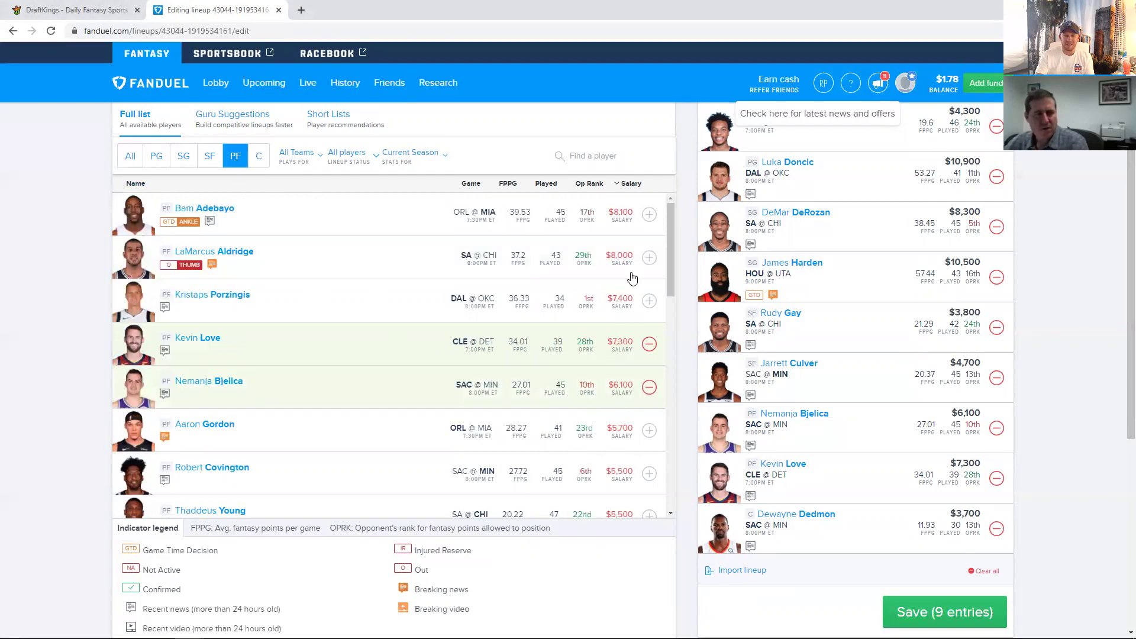
scroll(666, 296, down, 3)
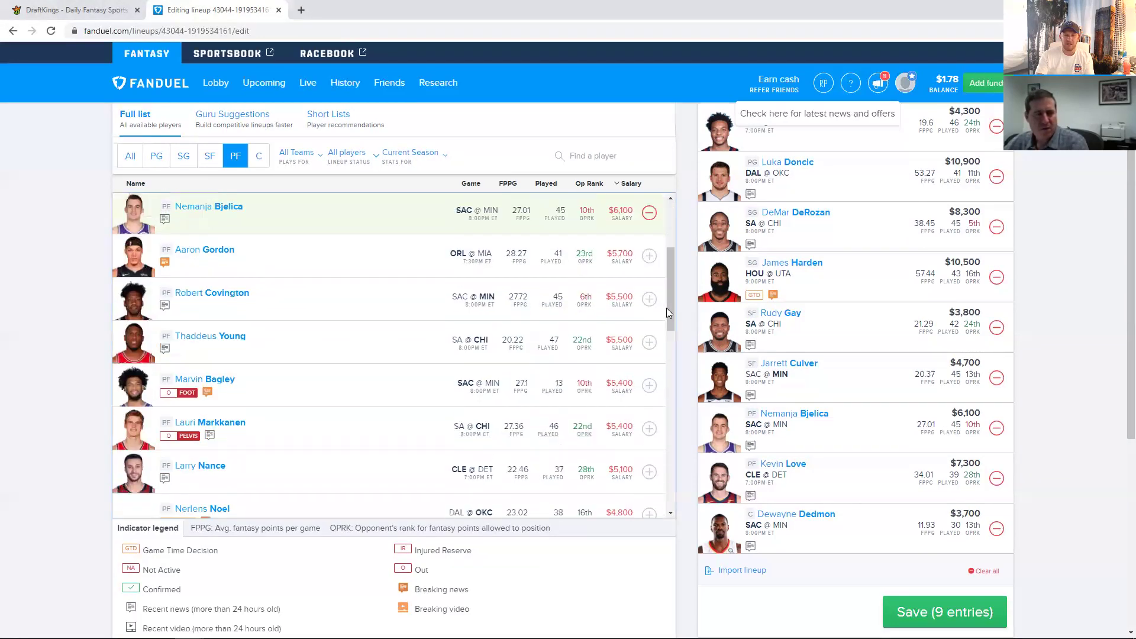
scroll(662, 320, up, 2)
scroll(654, 384, down, 9)
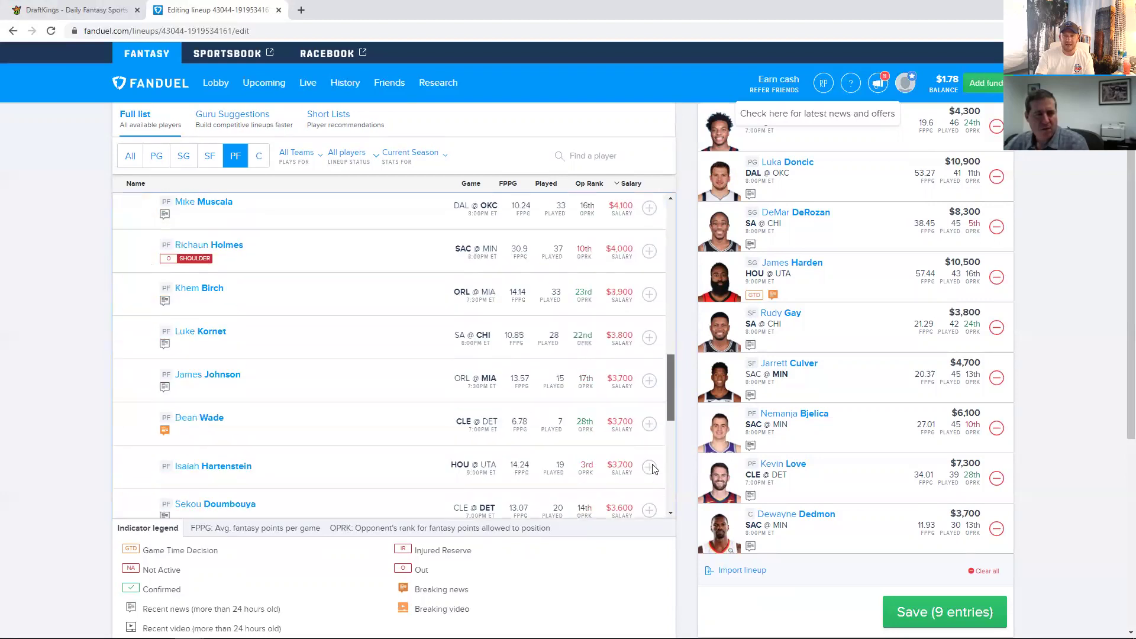
scroll(653, 469, down, 2)
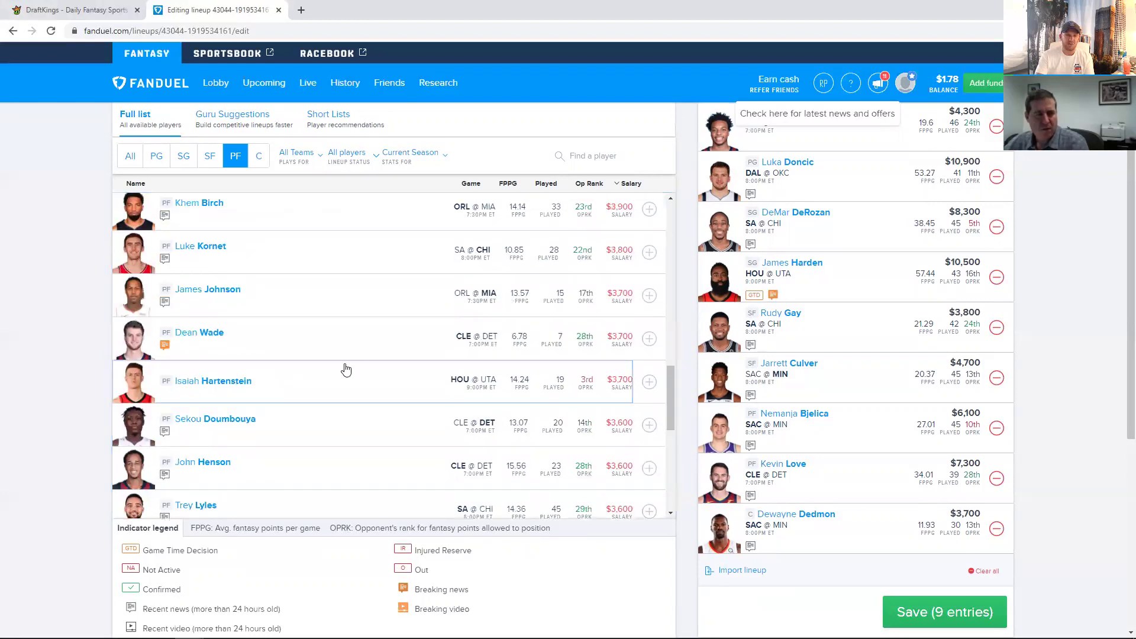
click(364, 356)
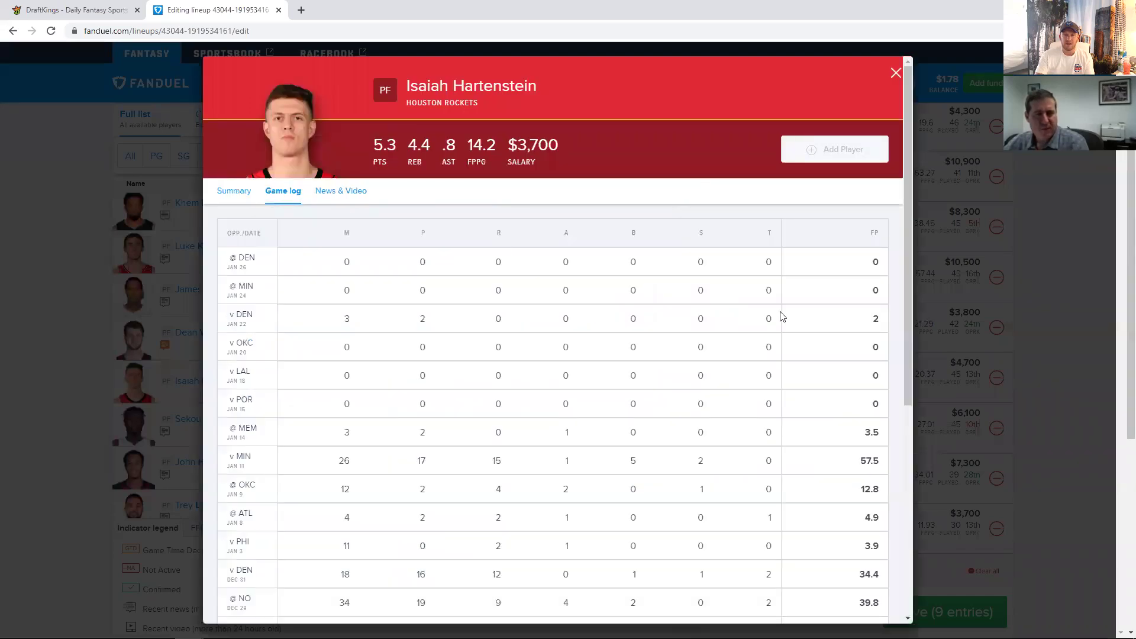
drag(909, 274, 903, 355)
scroll(902, 354, down, 1)
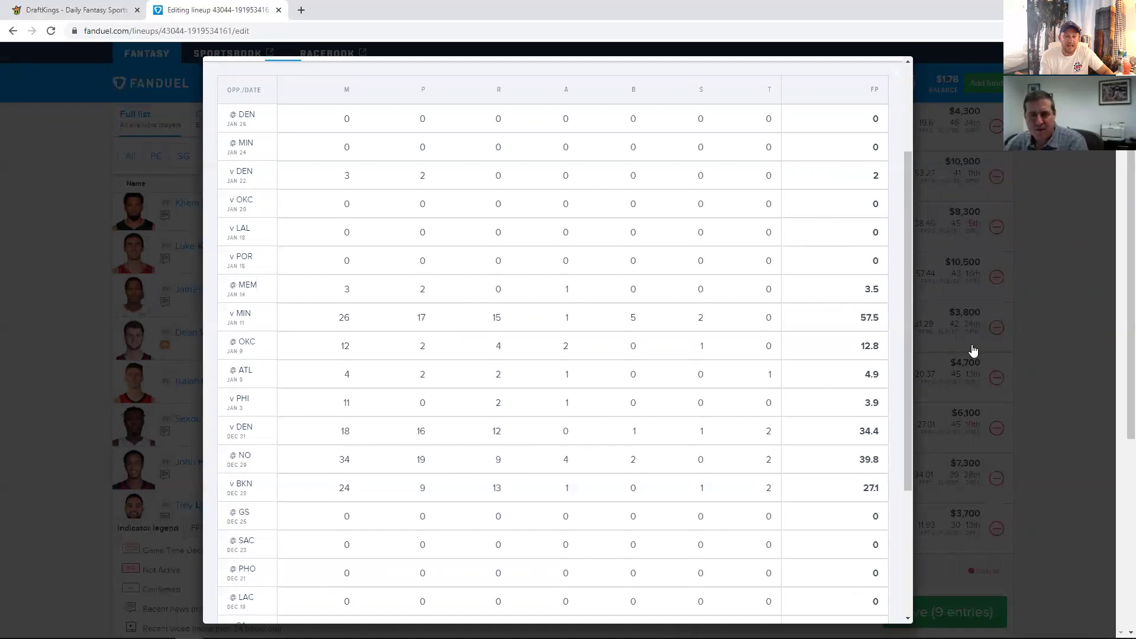
click(946, 415)
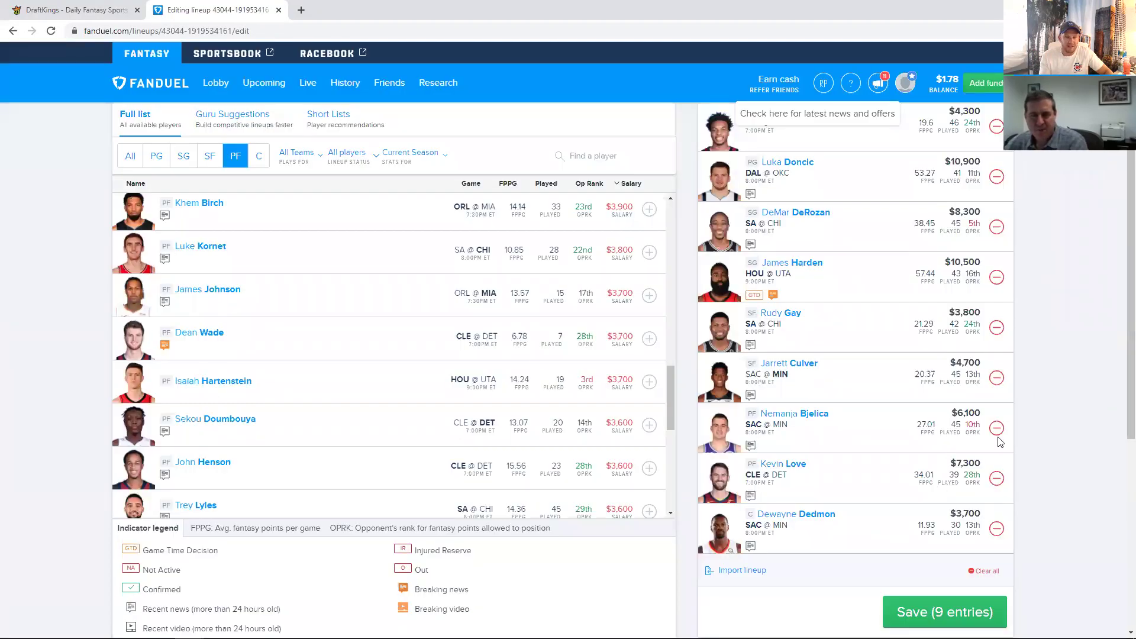
scroll(1119, 364, up, 1)
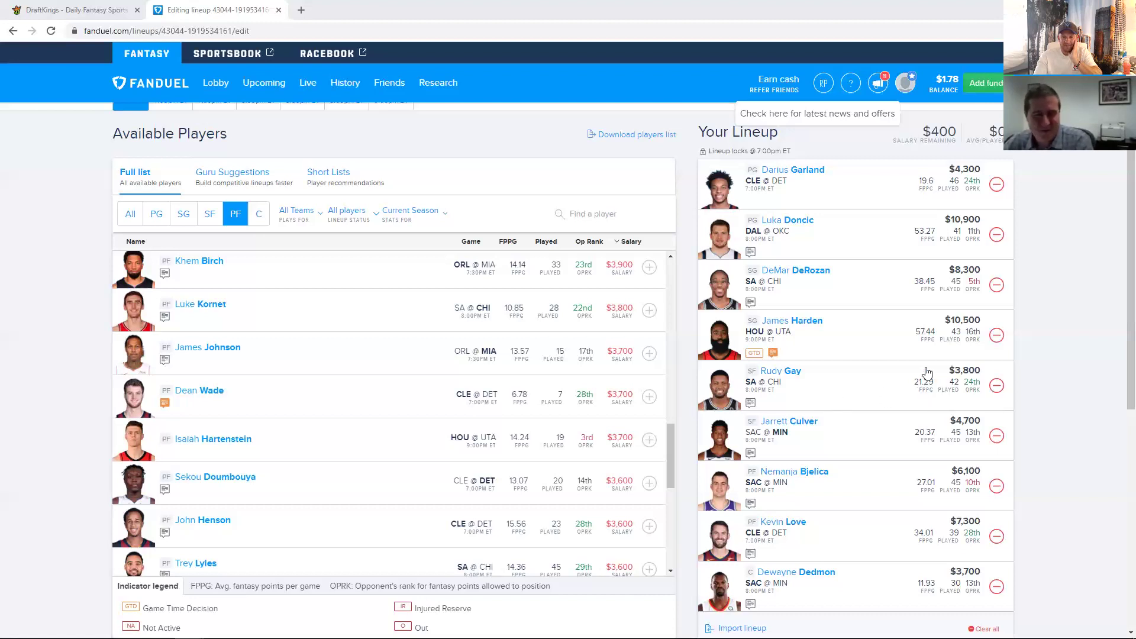
scroll(1114, 313, down, 1)
scroll(1111, 216, down, 2)
scroll(1111, 216, up, 3)
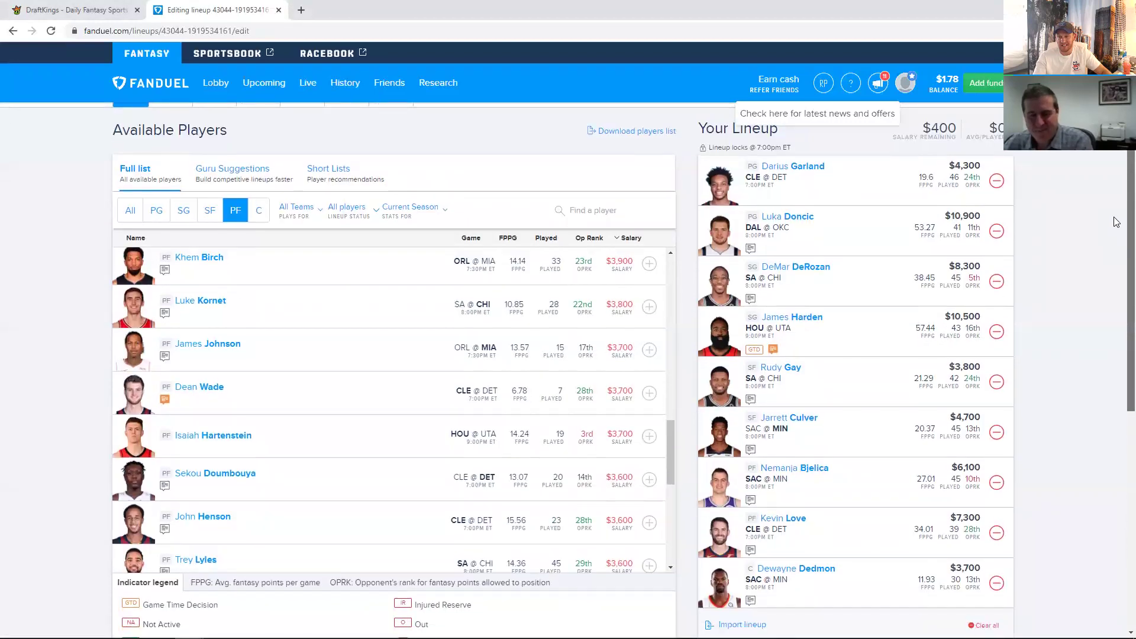